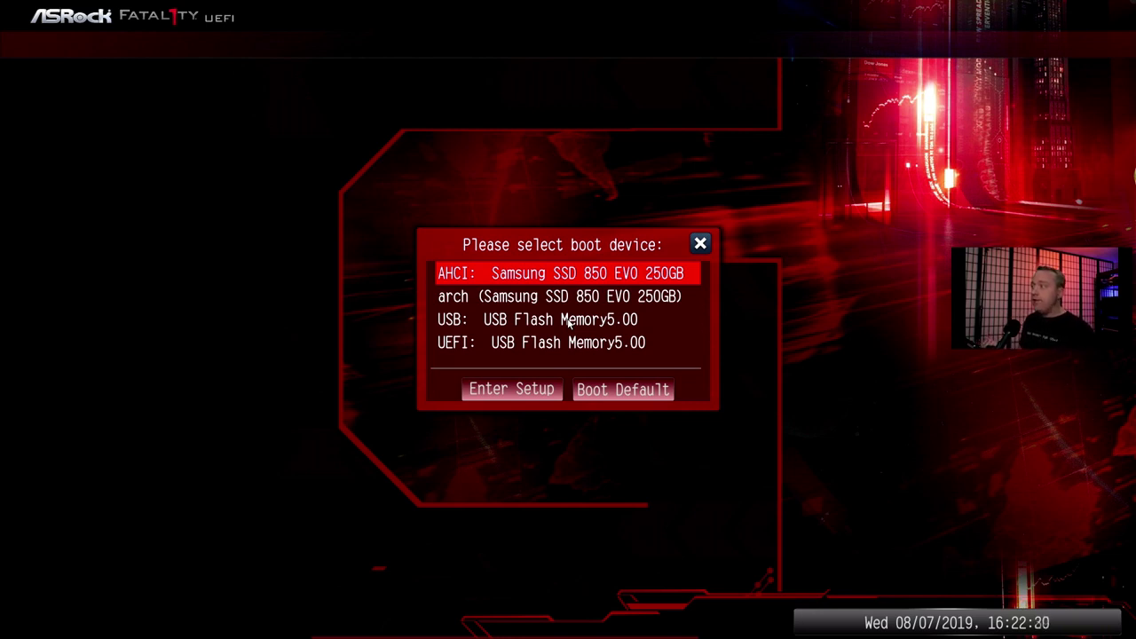
Choose the UEFI entry of the USB Flash Memory5.00 drive as the boot device.
key(Down)
key(Down)
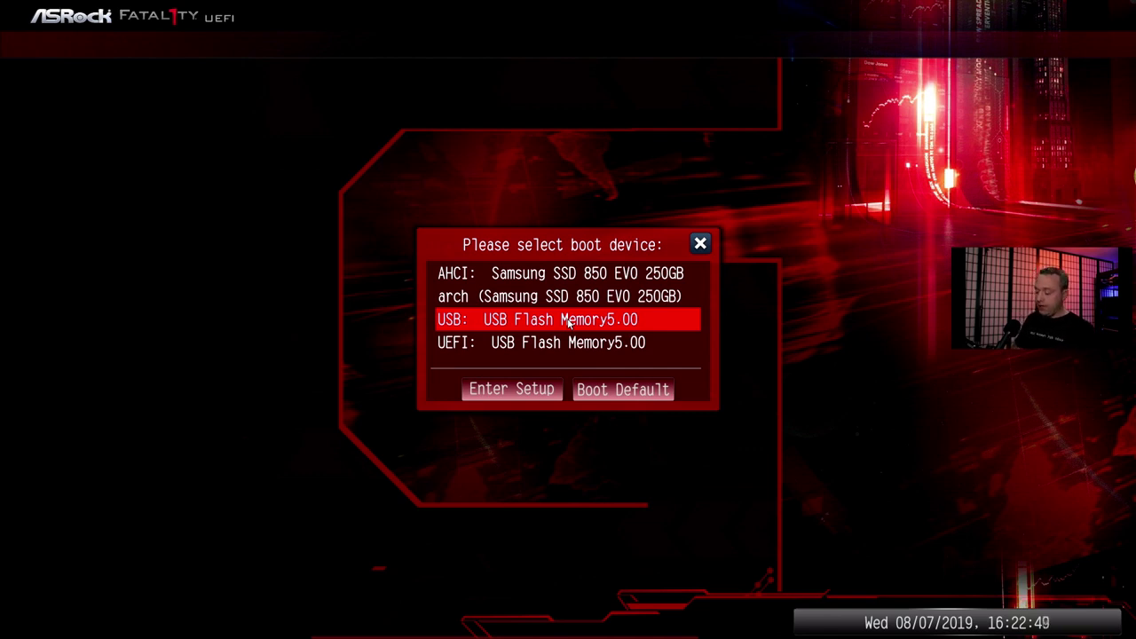
key(Down)
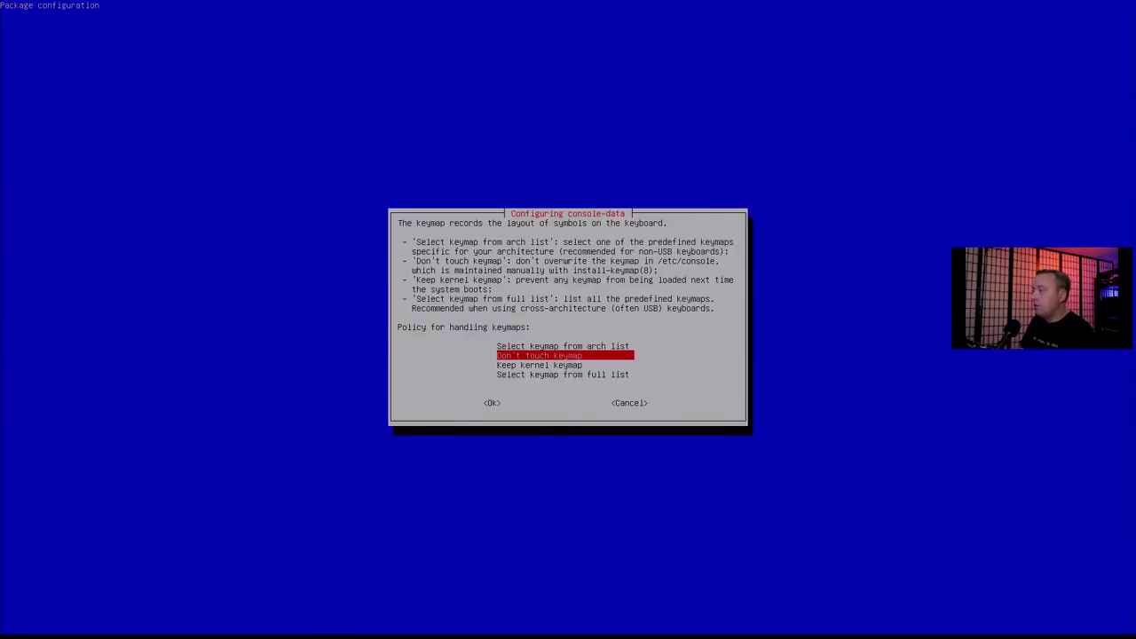
Leave the keymap untouched and accept US English (33) as the live system's language.
key(Return)
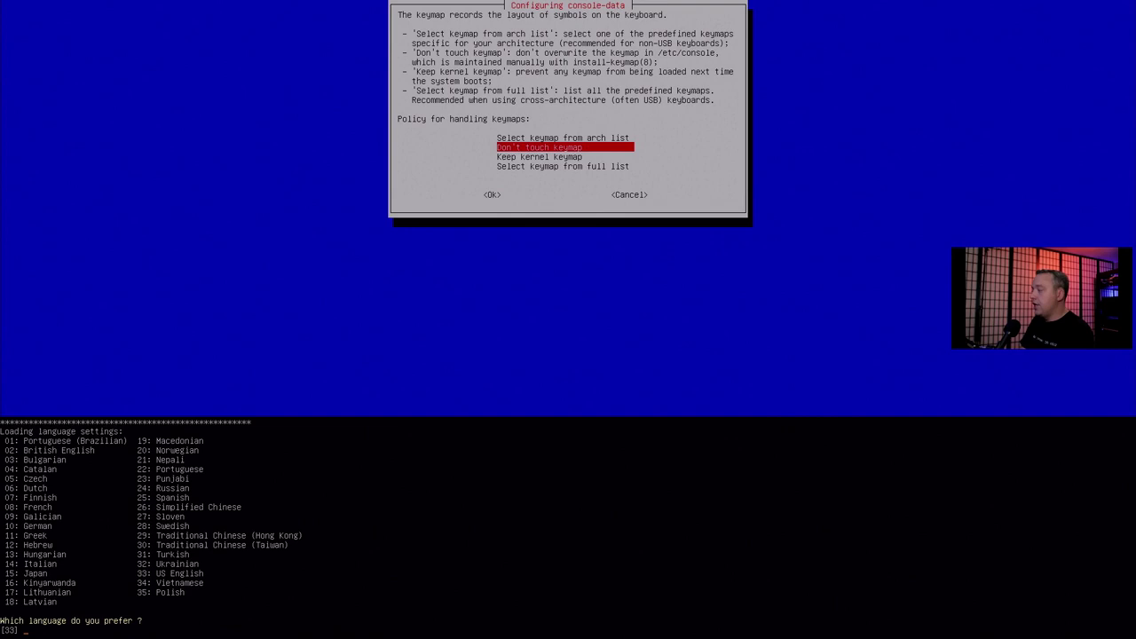
key(Return)
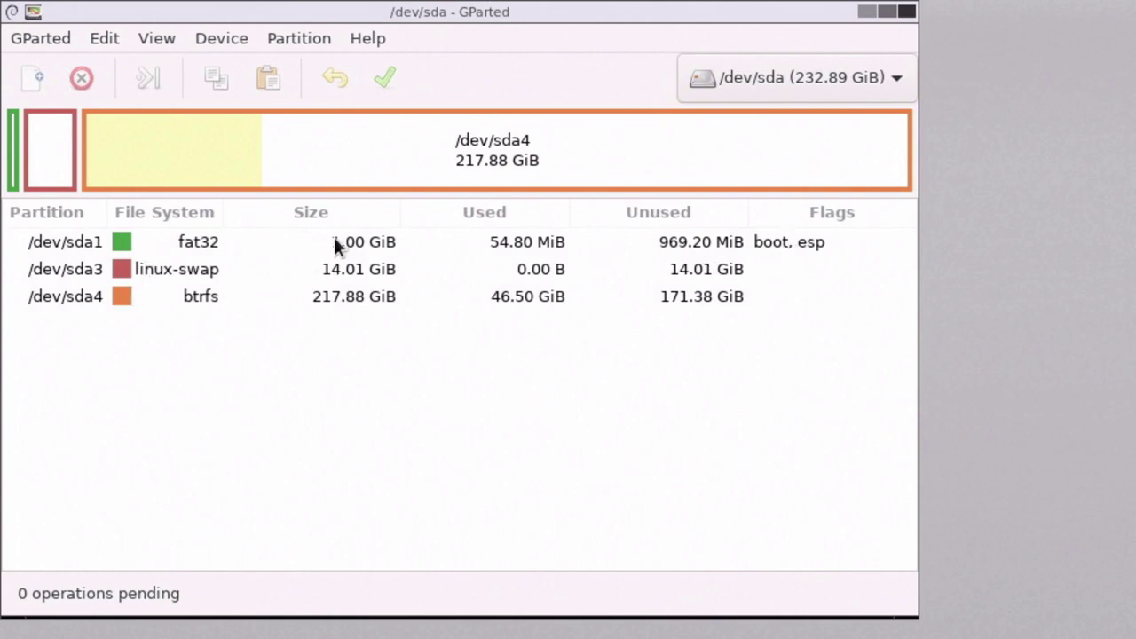
Display the device information for /dev/sda and examine its fat32 and btrfs partitions and its partition table type.
click(198, 248)
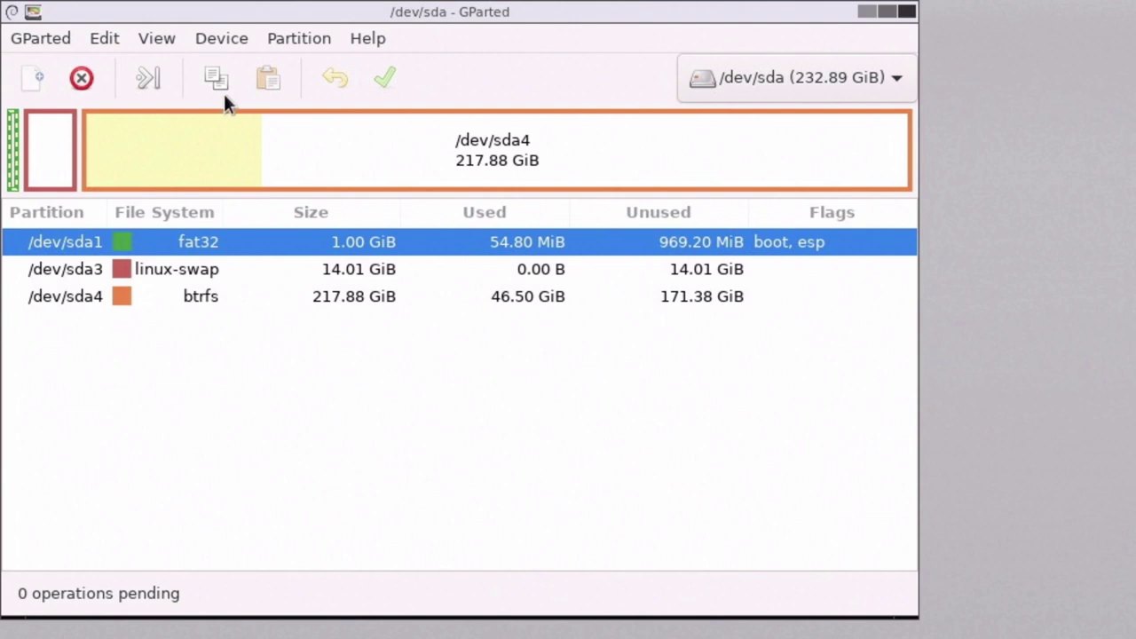
click(164, 37)
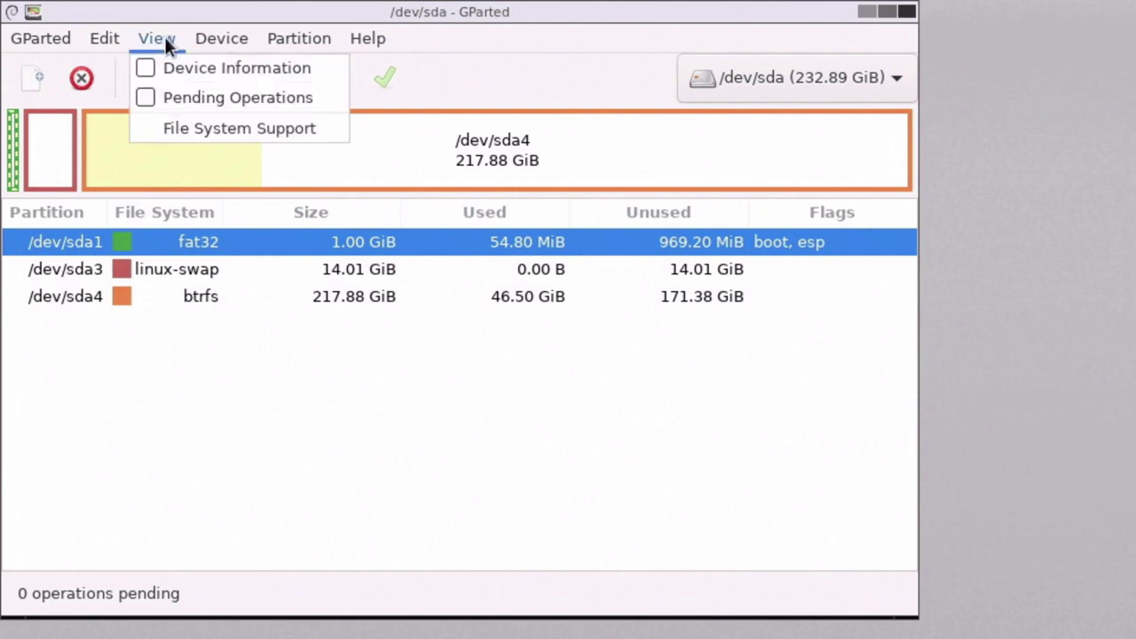
click(184, 67)
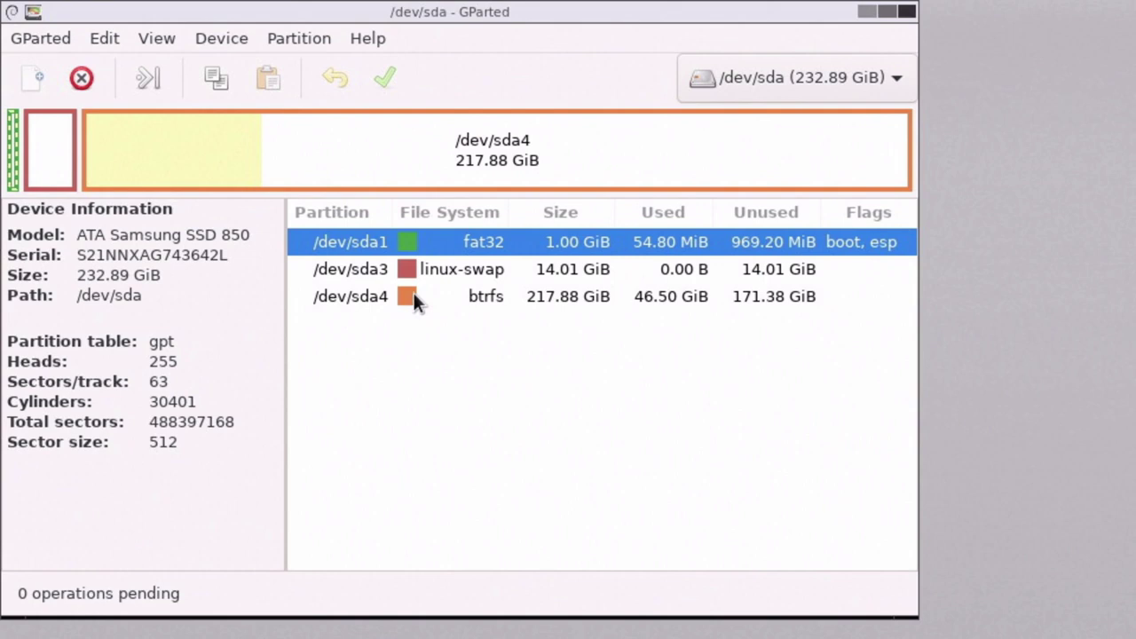
click(403, 300)
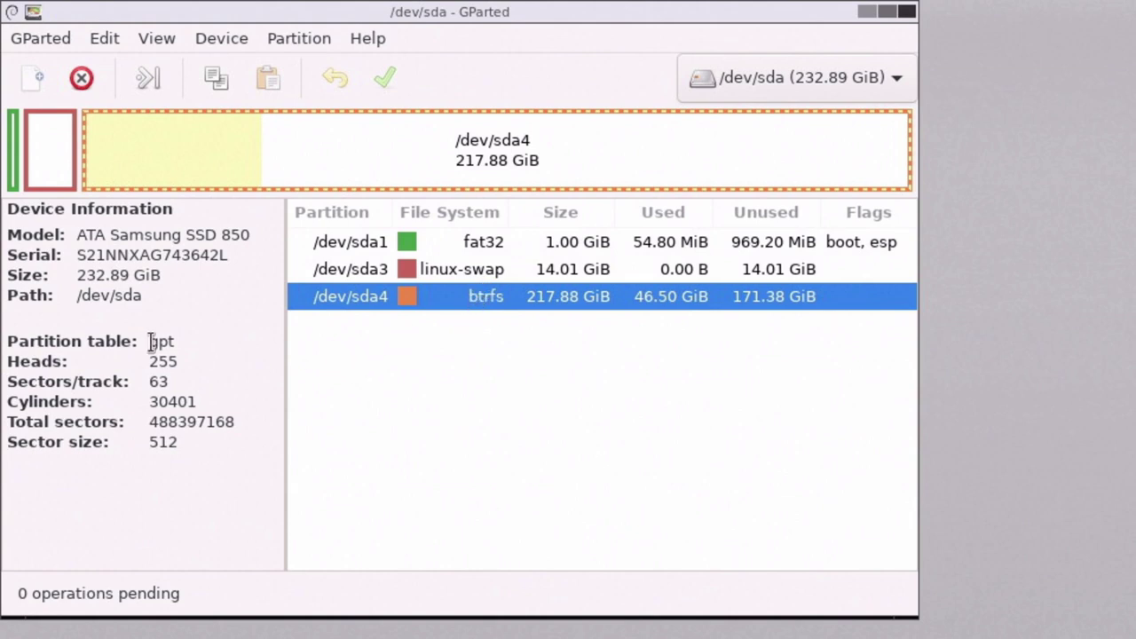
drag(150, 343, 190, 331)
click(151, 341)
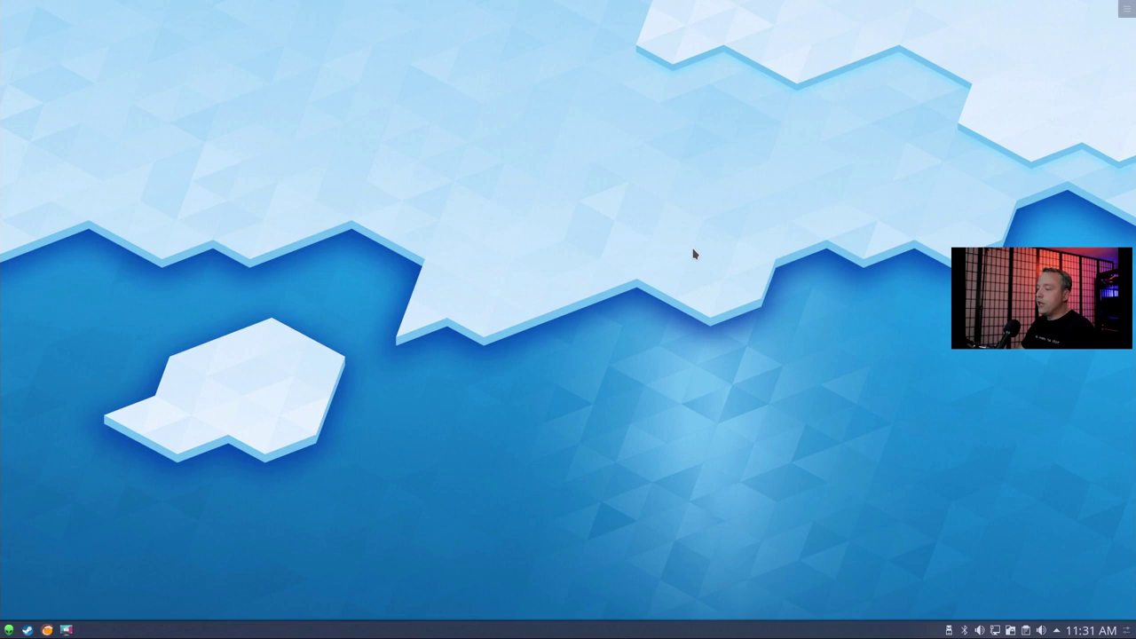
Open a maximized terminal on the installed desktop and print the contents of /etc/fstab.
key(ctrl+alt+t)
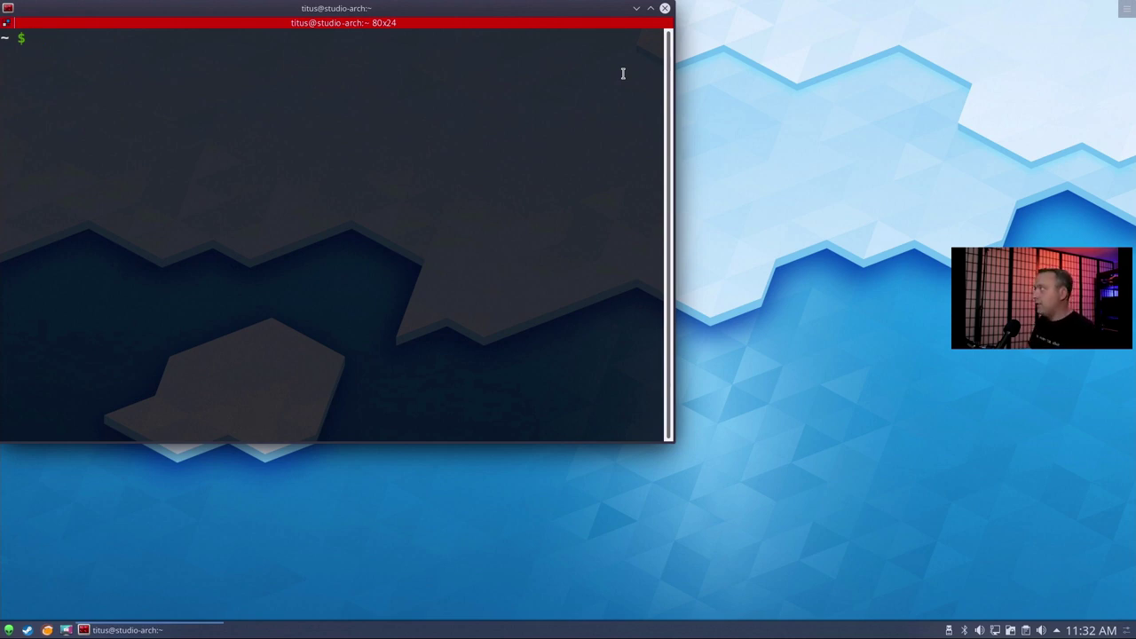
text(cat)
key(super+Up)
text(/et)
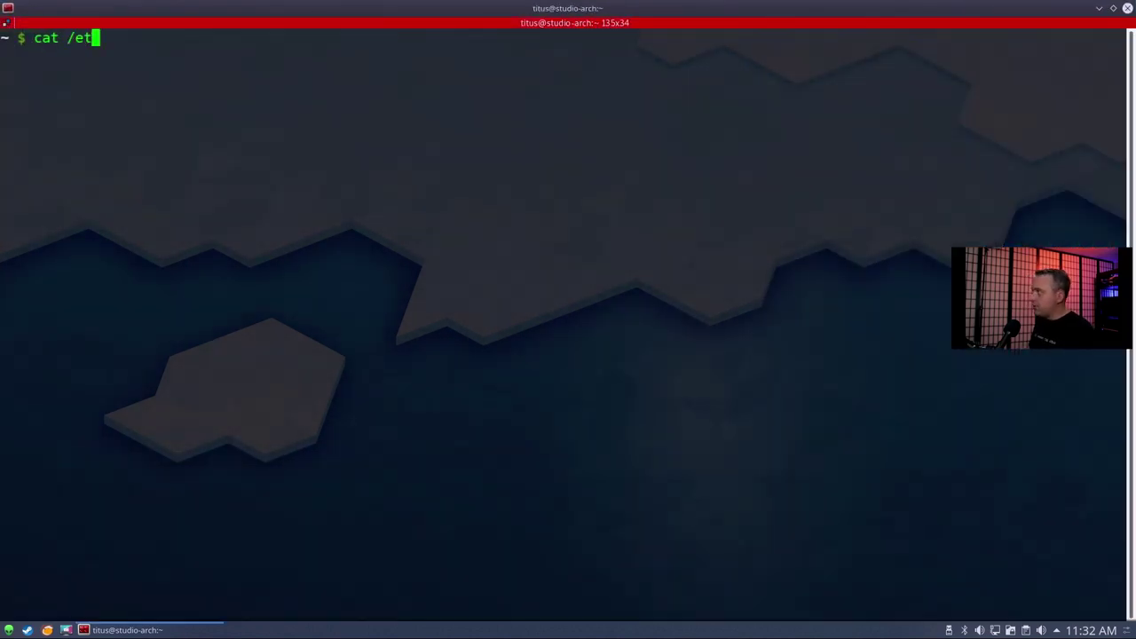
text(c/fstab)
key(Return)
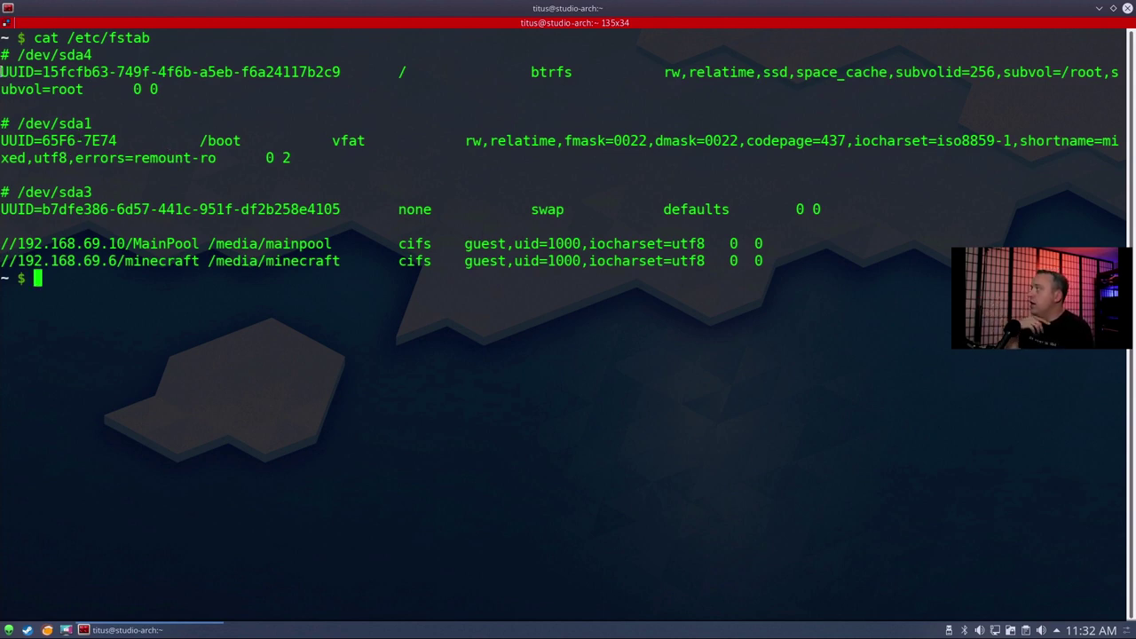
Examine the /dev/sda4 entry in fstab, covering its UUID, mount point, file system type and mount options.
drag(18, 55, 92, 55)
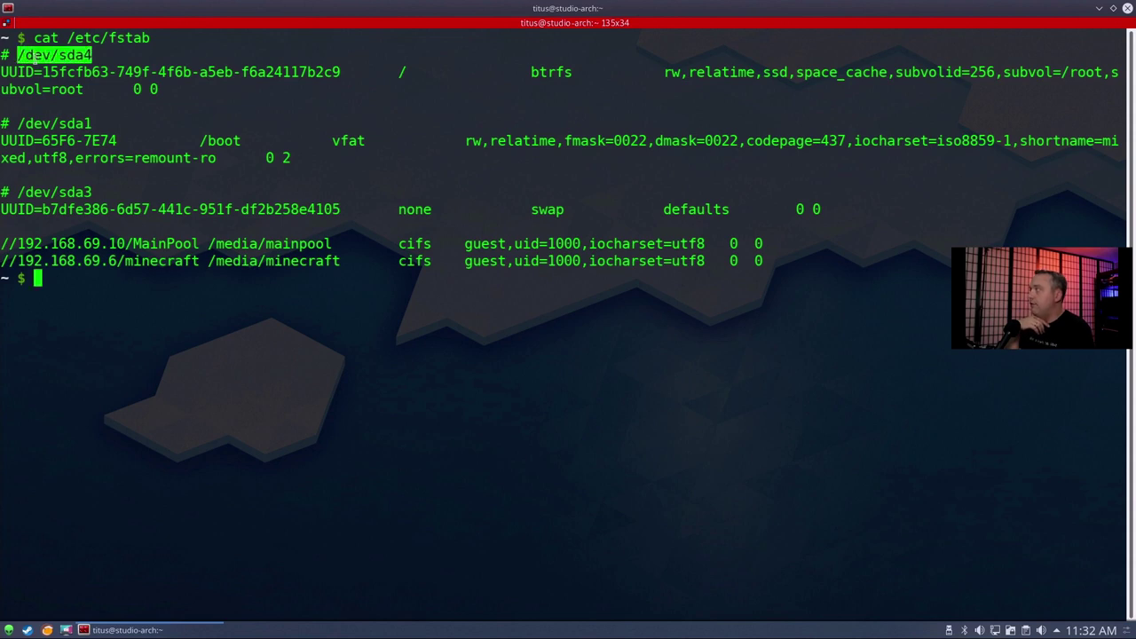
click(5, 71)
drag(4, 71, 348, 76)
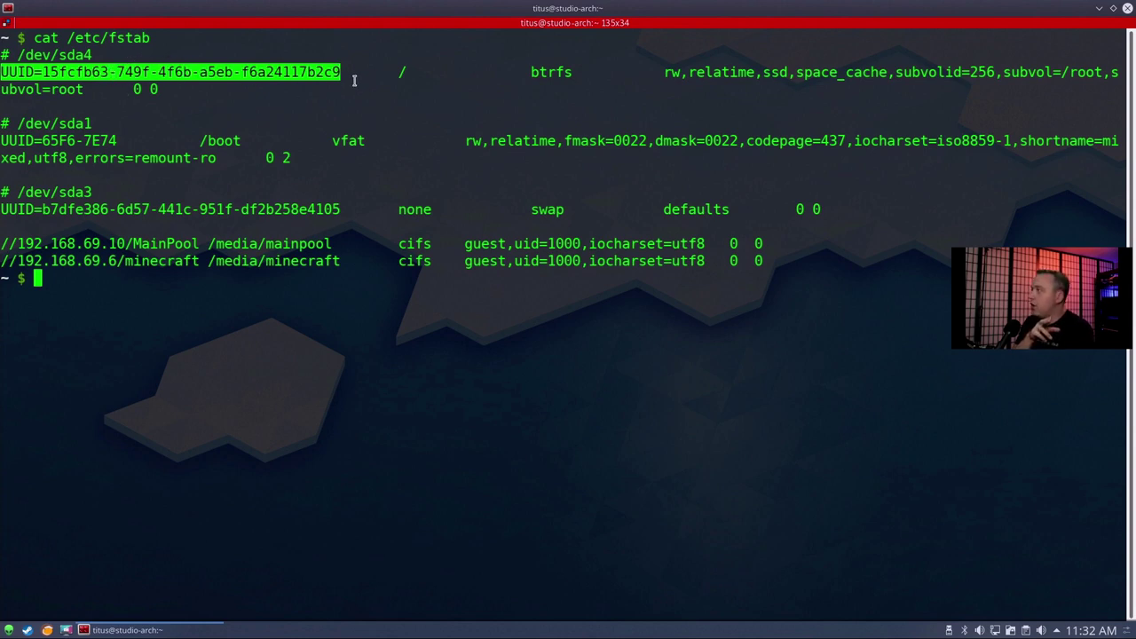
drag(400, 73, 415, 73)
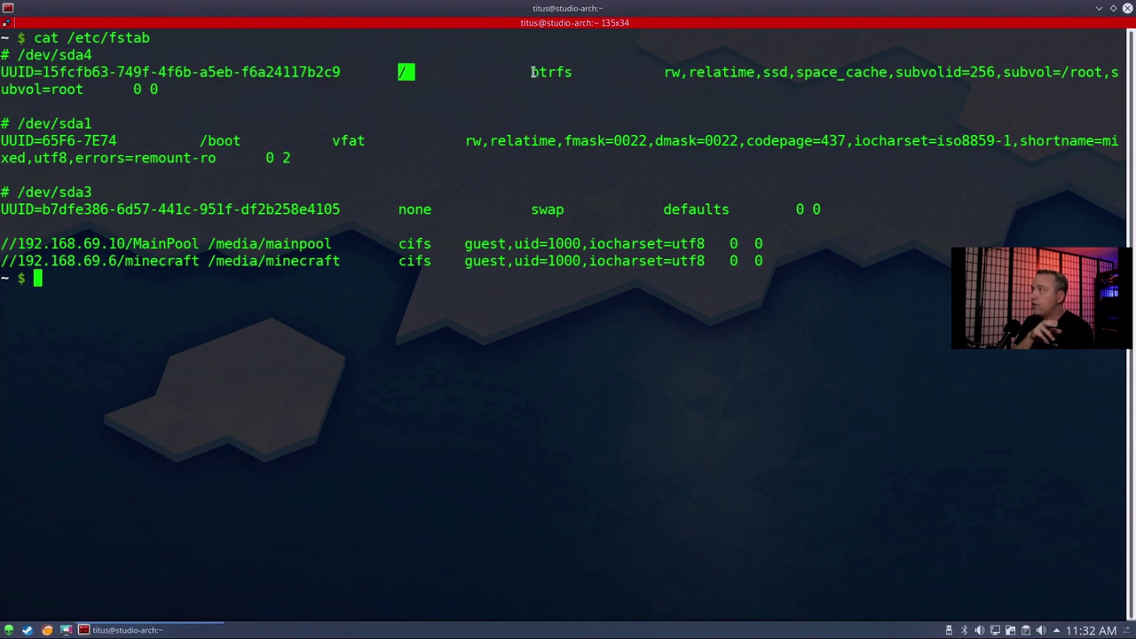
drag(531, 73, 575, 73)
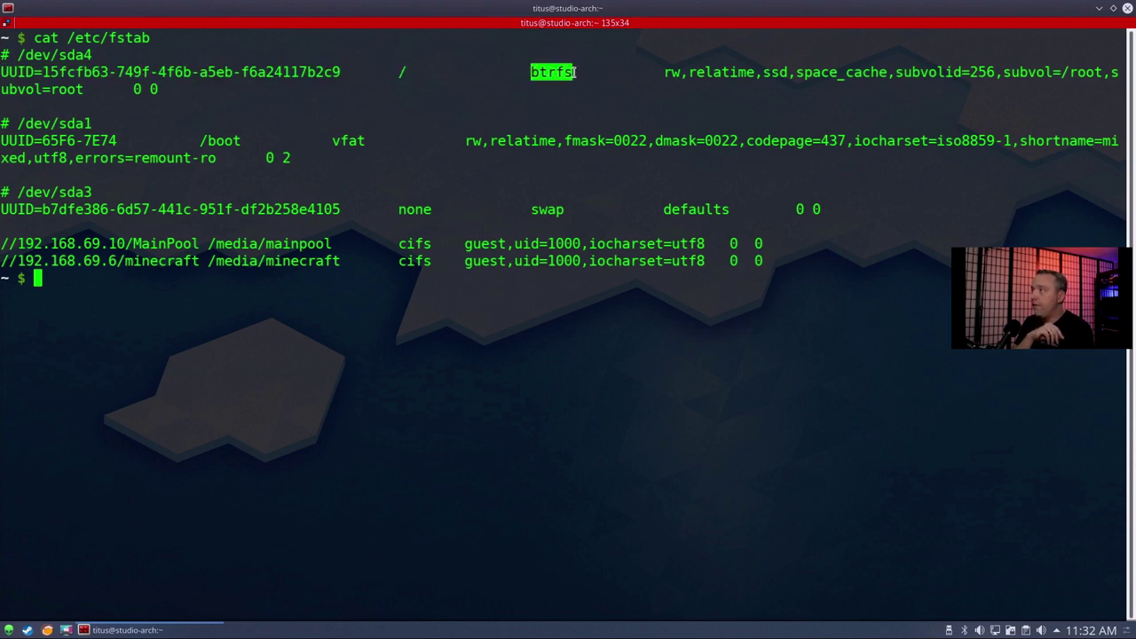
click(673, 73)
drag(673, 72, 1037, 73)
click(1039, 72)
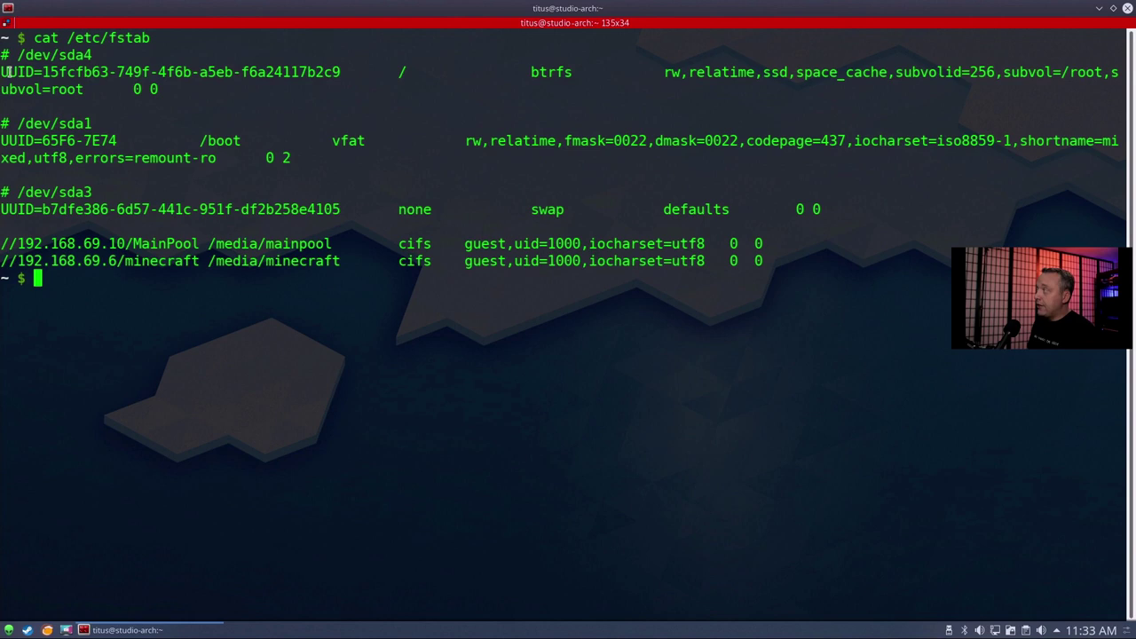
drag(8, 71, 423, 73)
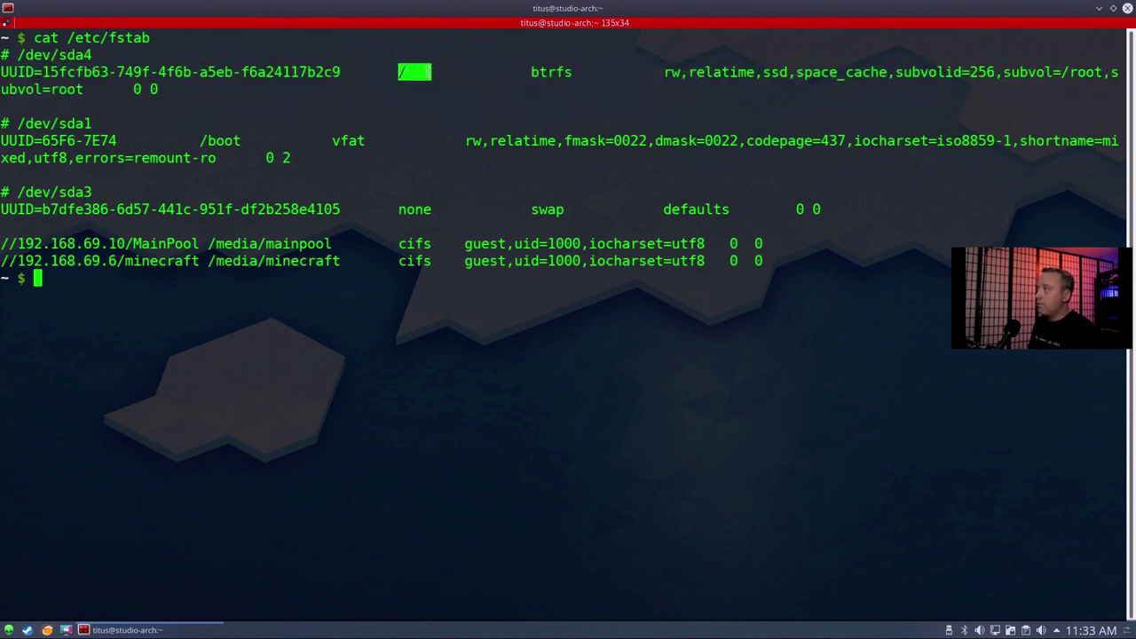
click(541, 75)
drag(541, 75, 573, 73)
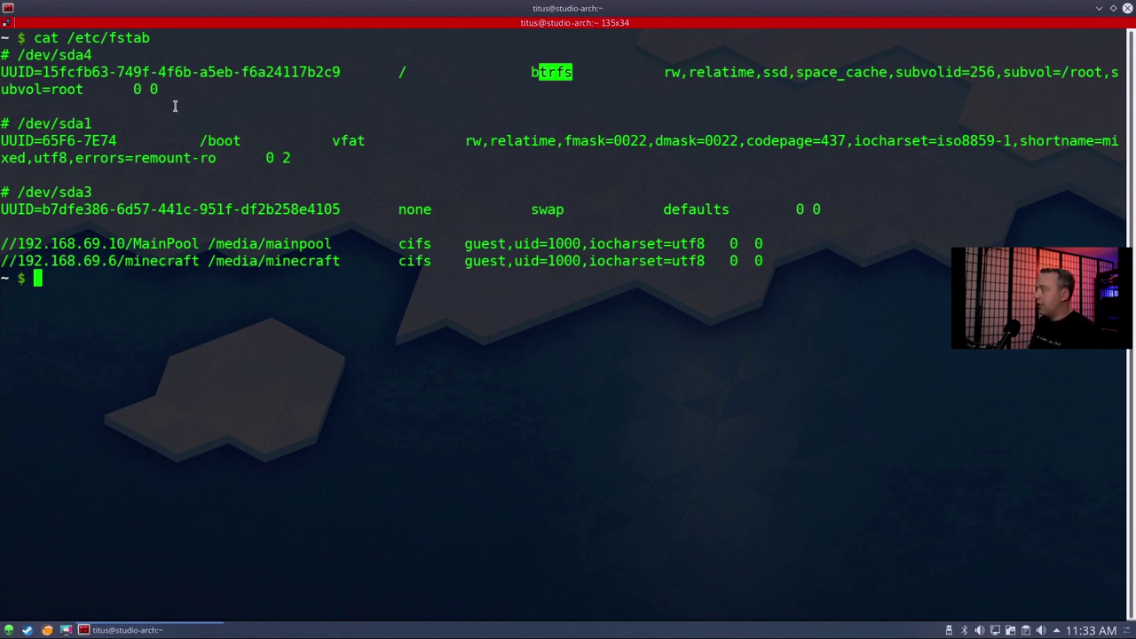
click(59, 156)
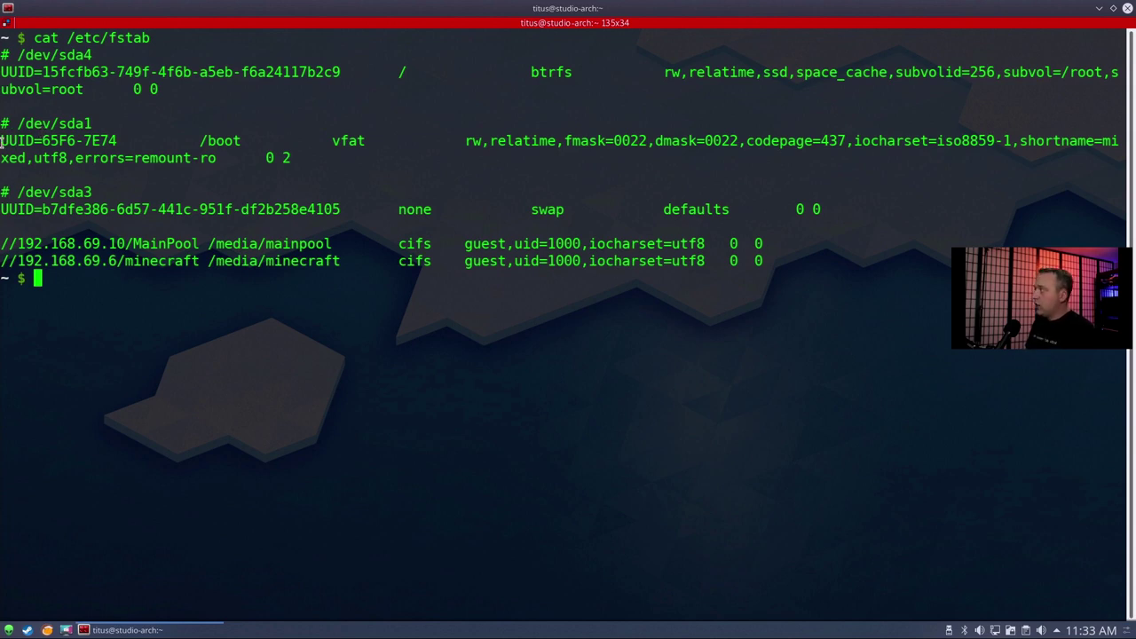
Examine the UUID, mount point and file system type in the fstab entry for /dev/sda1.
drag(2, 140, 116, 140)
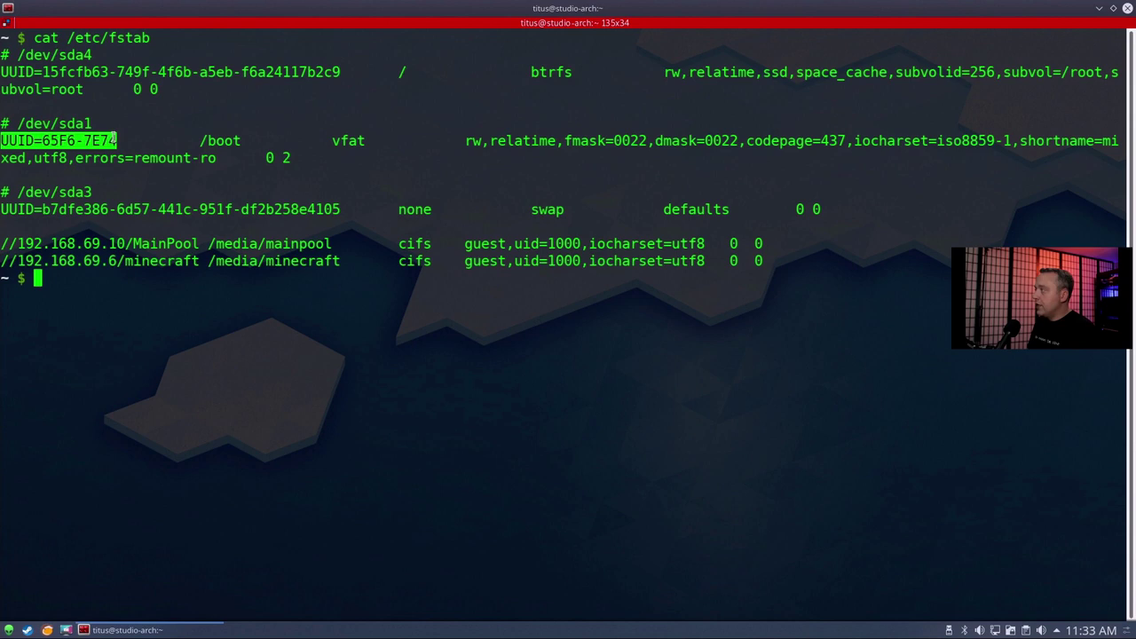
click(71, 124)
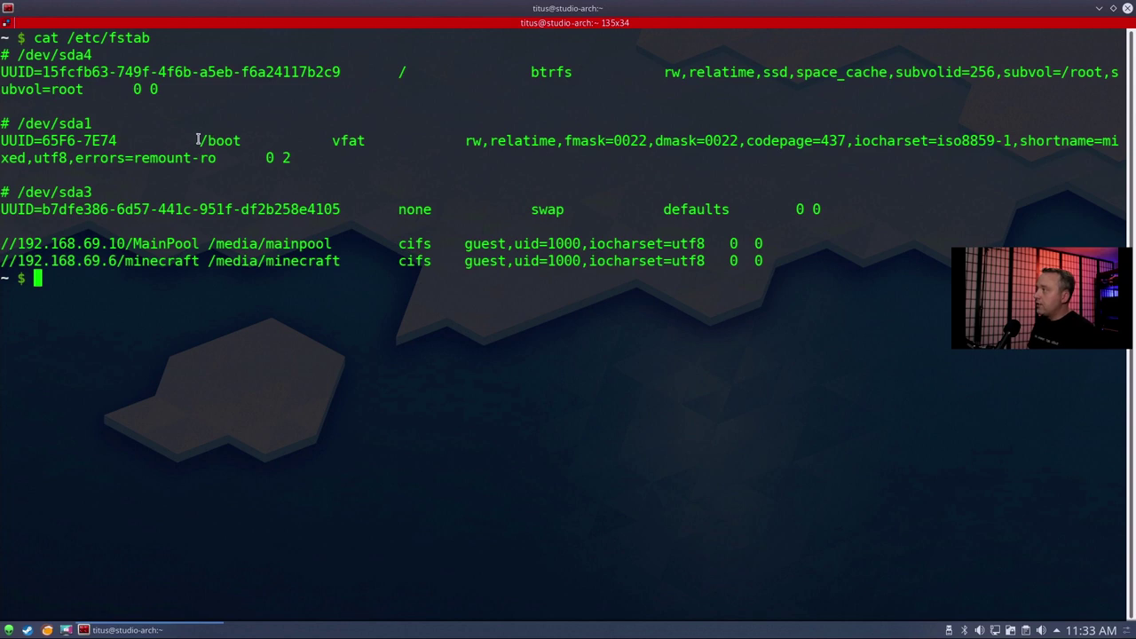
drag(199, 140, 244, 139)
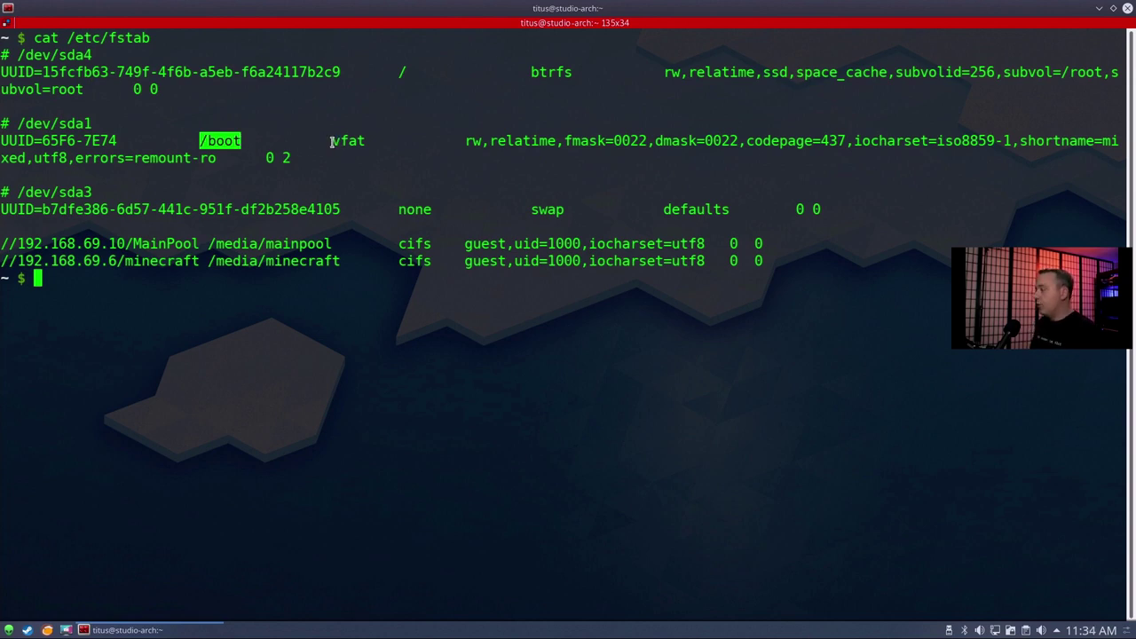
drag(335, 141, 362, 141)
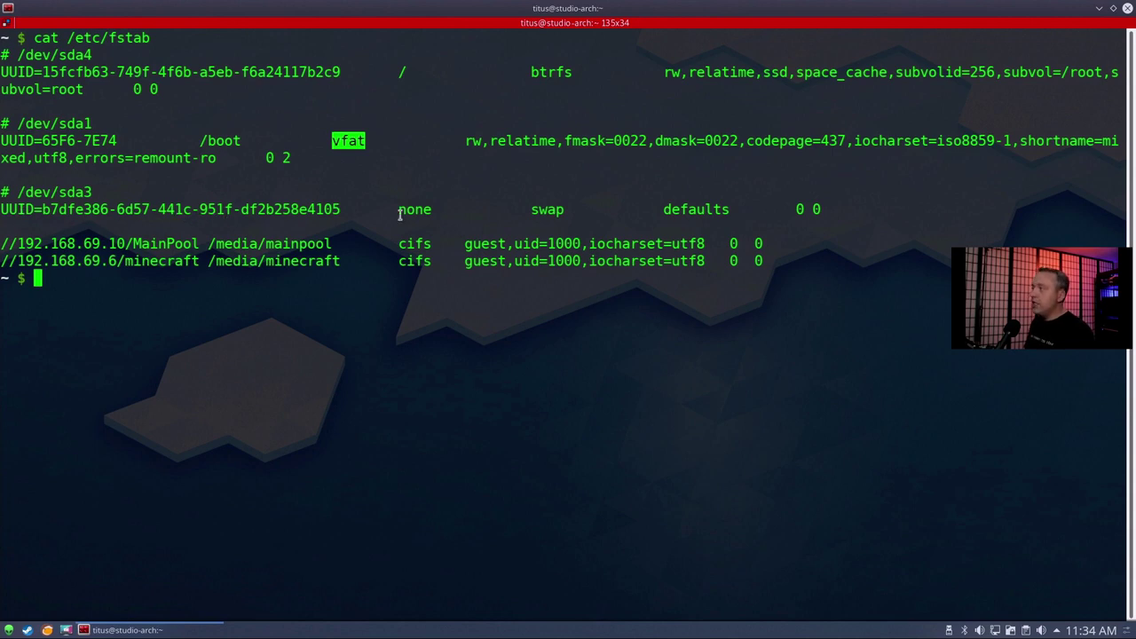
Examine the mount point, type and options fields in the fstab entry for /dev/sda3.
drag(405, 209, 433, 210)
drag(531, 210, 565, 209)
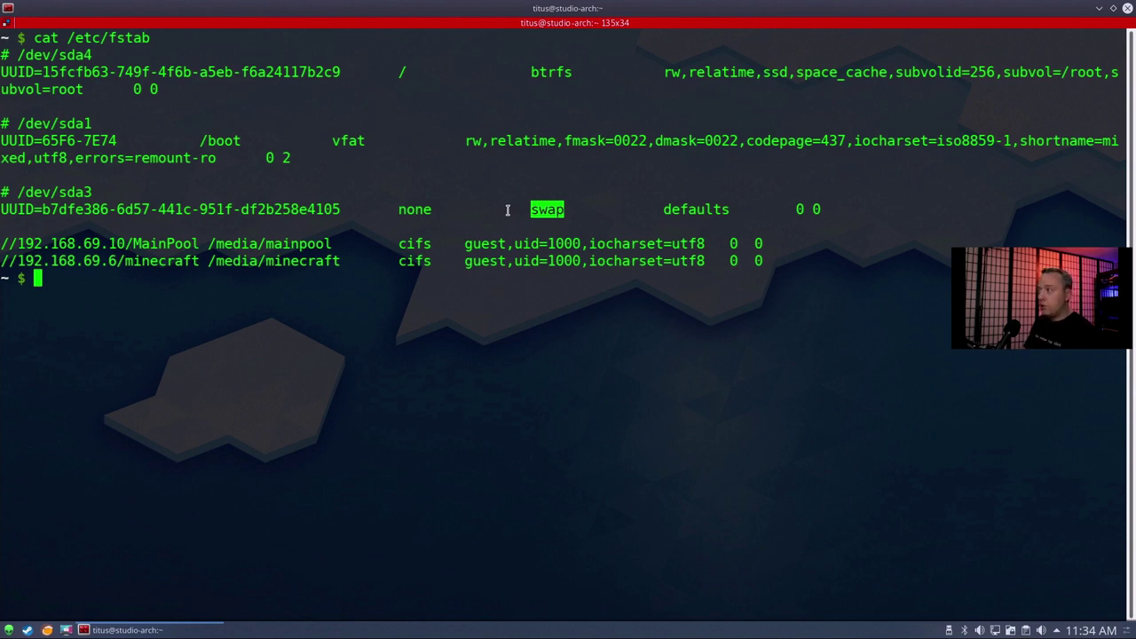
drag(671, 210, 736, 215)
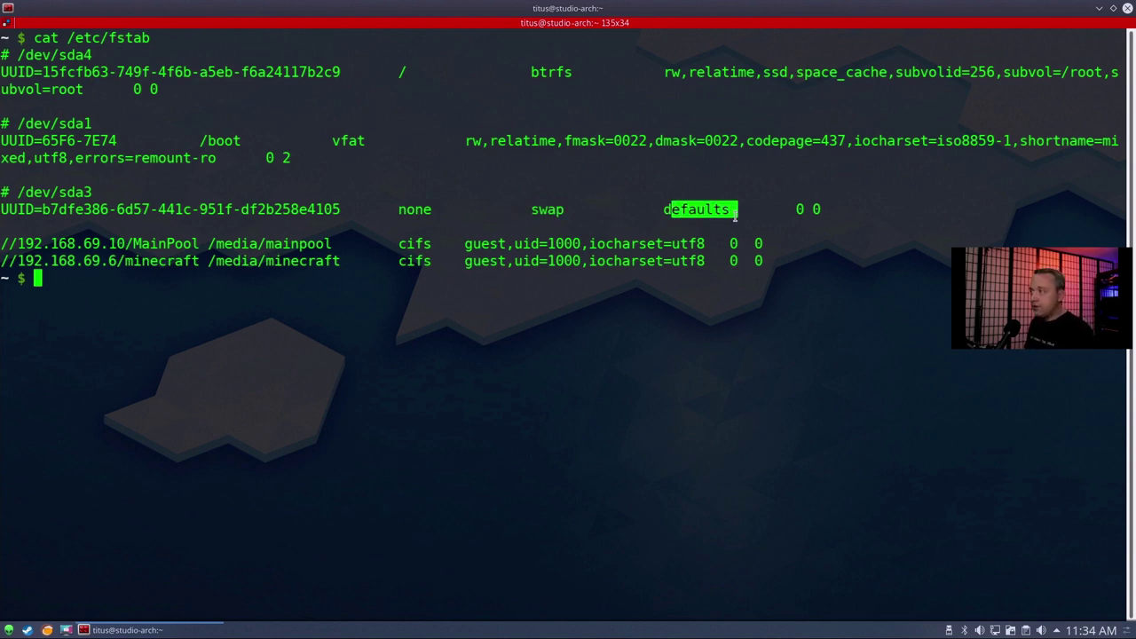
click(684, 349)
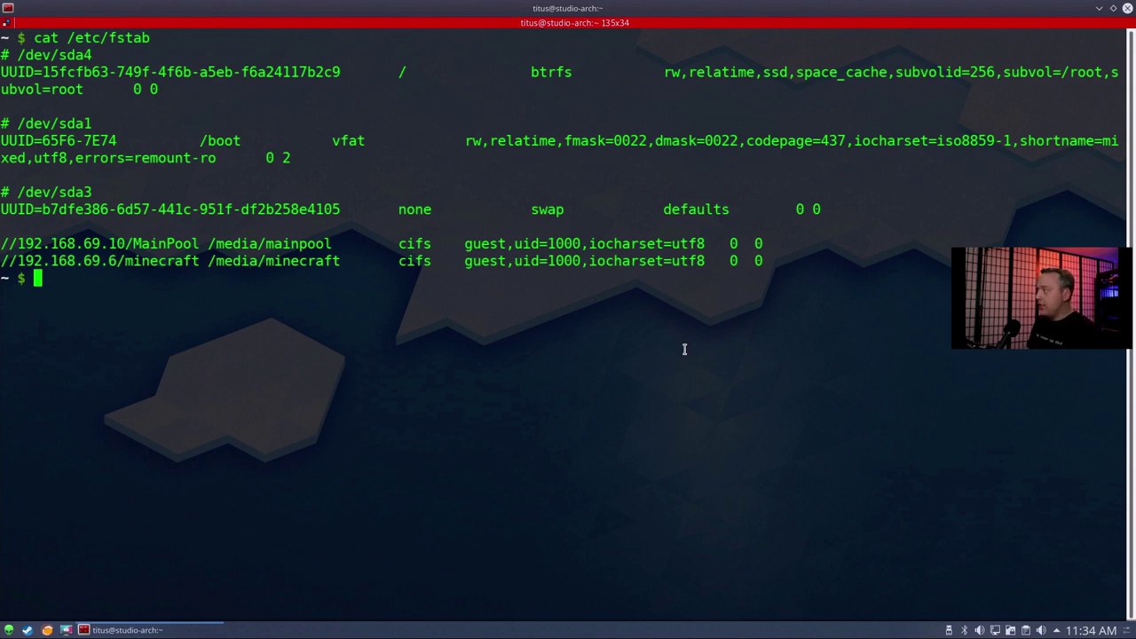
Run blkid, then repeat it with sudo, entering the account password, to list the partitions' UUIDs.
text(blkid)
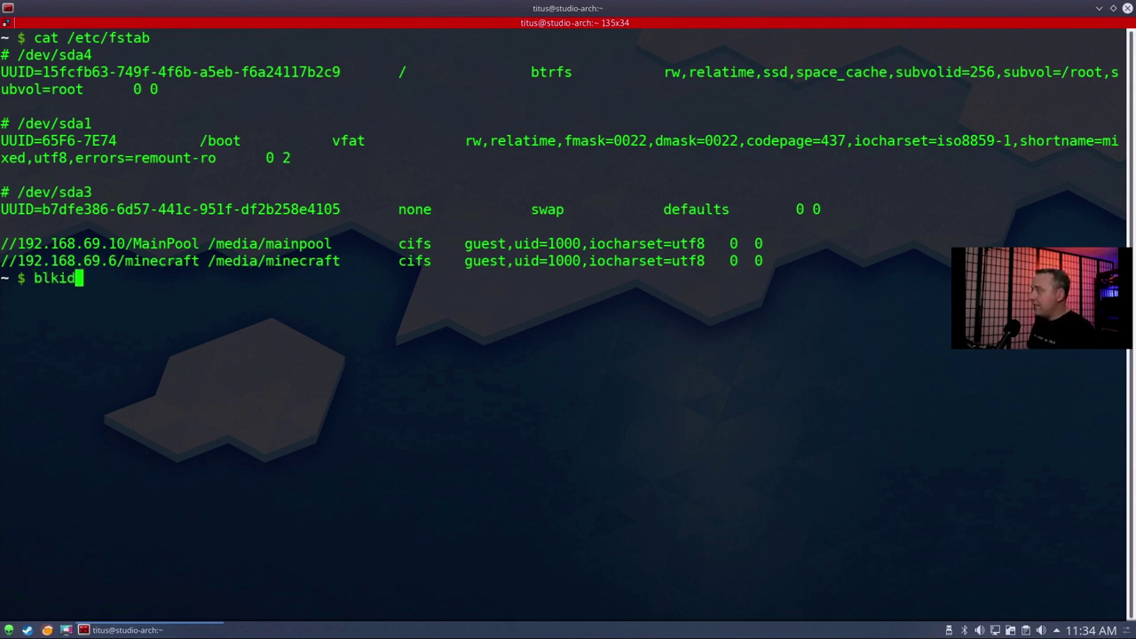
key(Return)
text(sudo blkid)
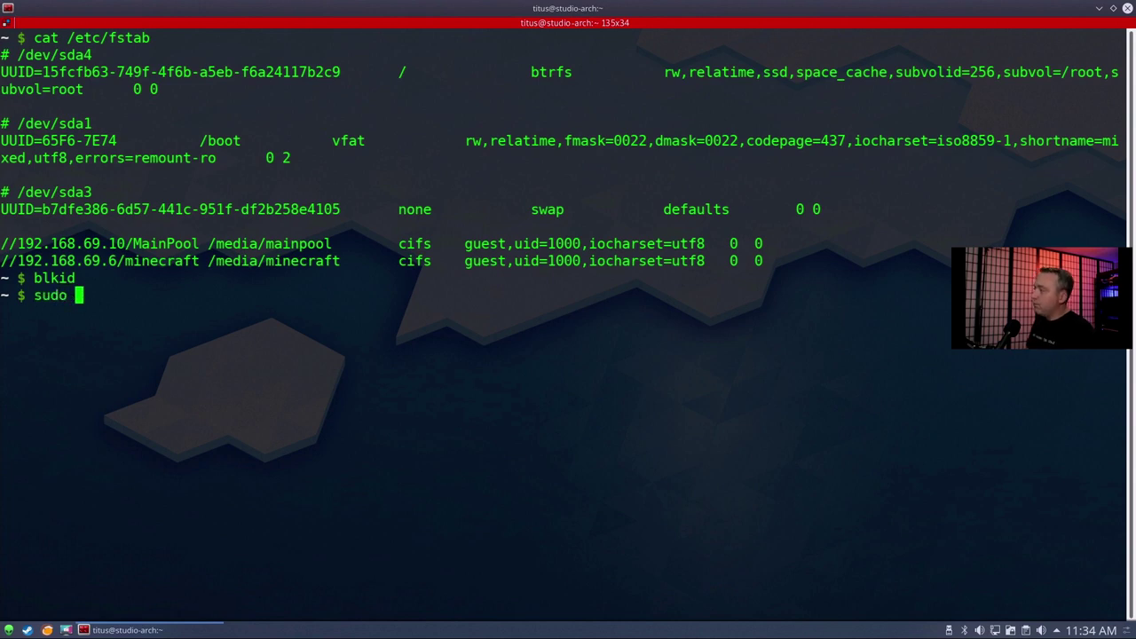
key(Return)
key(Return)
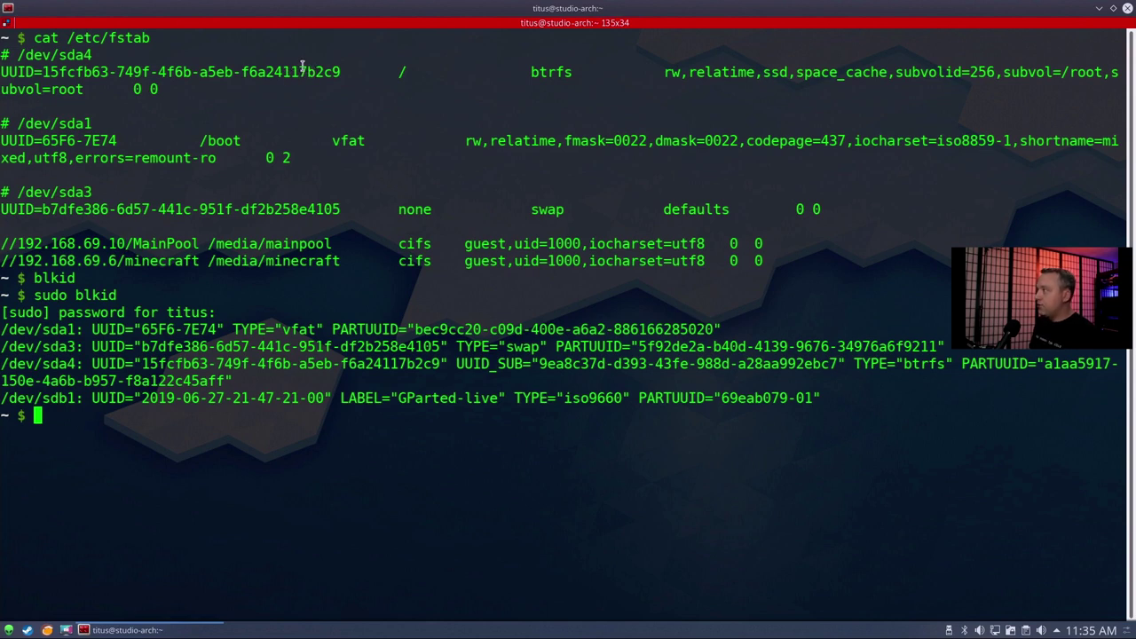
Compare the /dev/sda4 and /dev/sda1 UUIDs in the blkid output with those in fstab.
drag(312, 72, 339, 65)
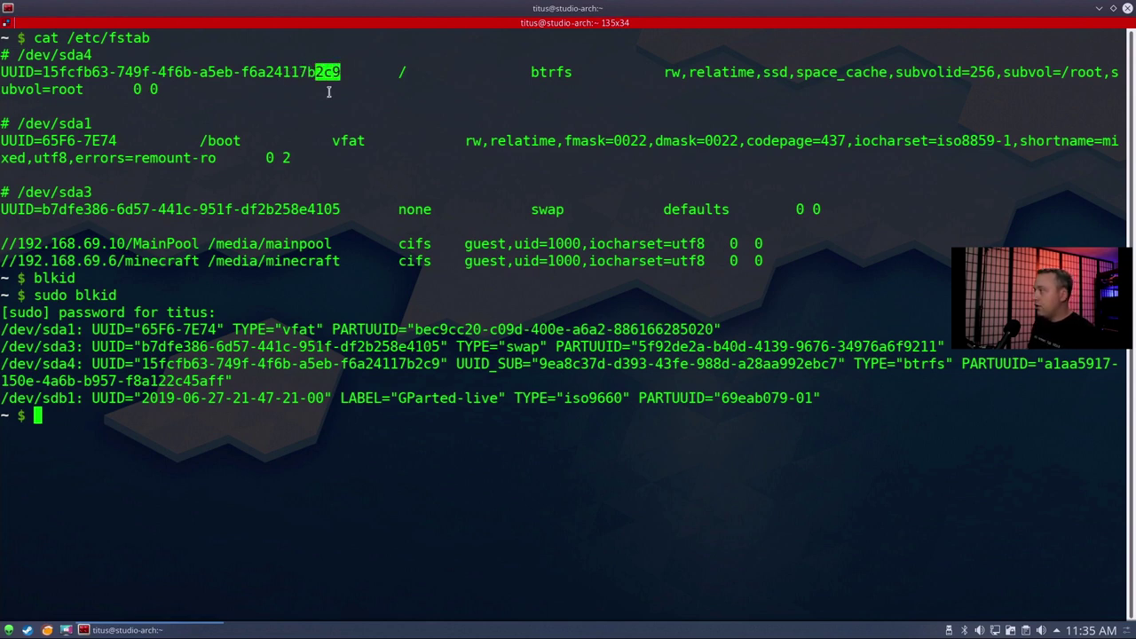
drag(405, 364, 441, 365)
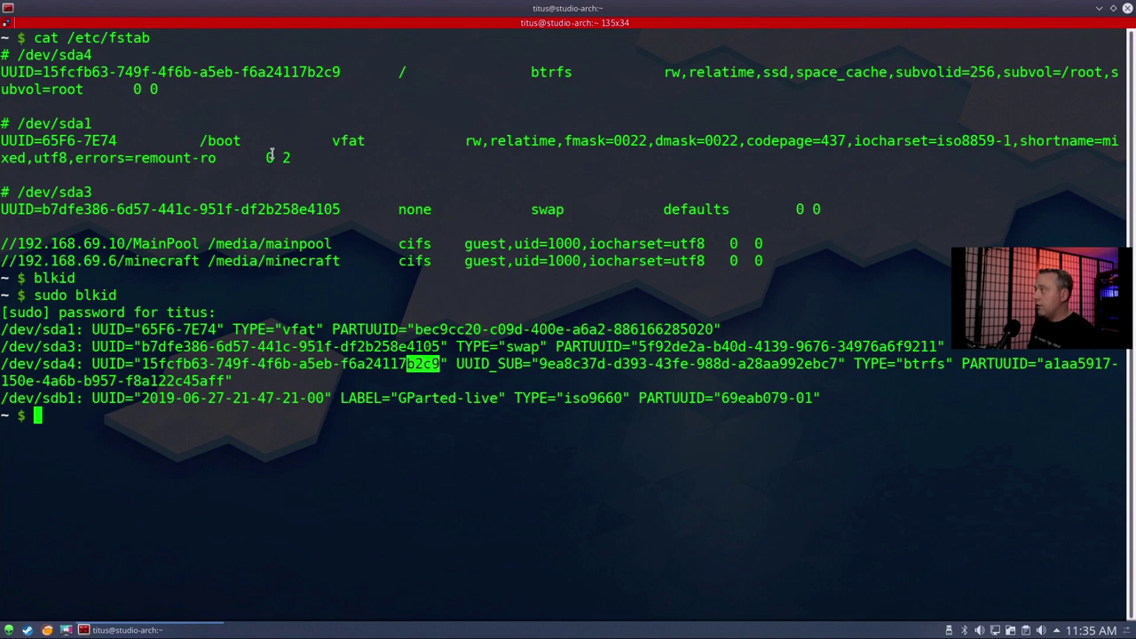
drag(159, 329, 210, 331)
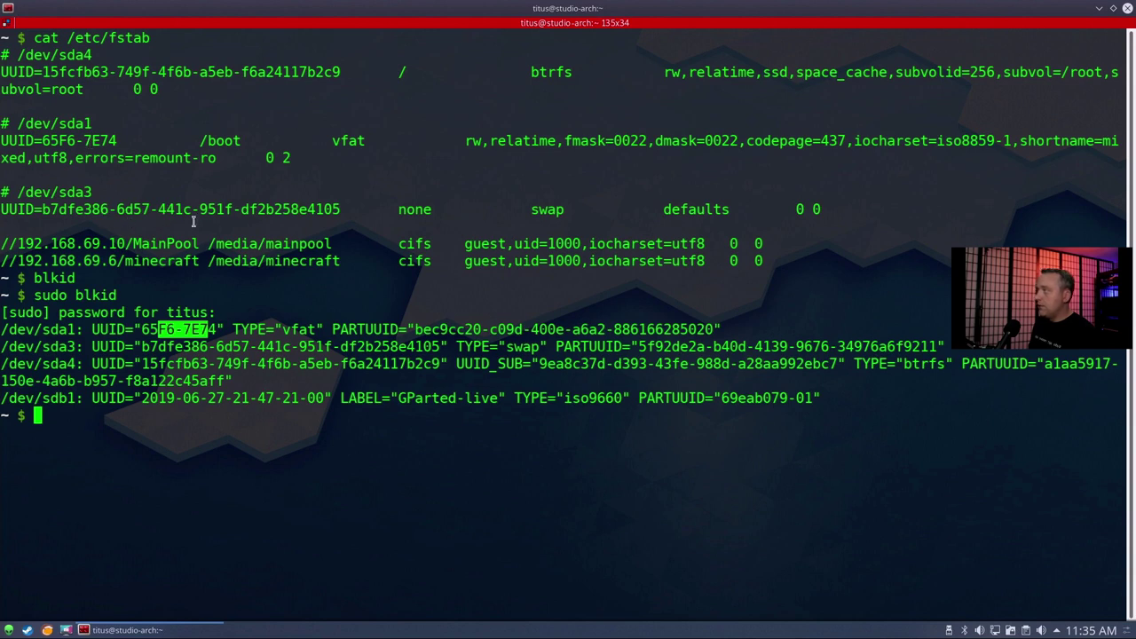
click(293, 393)
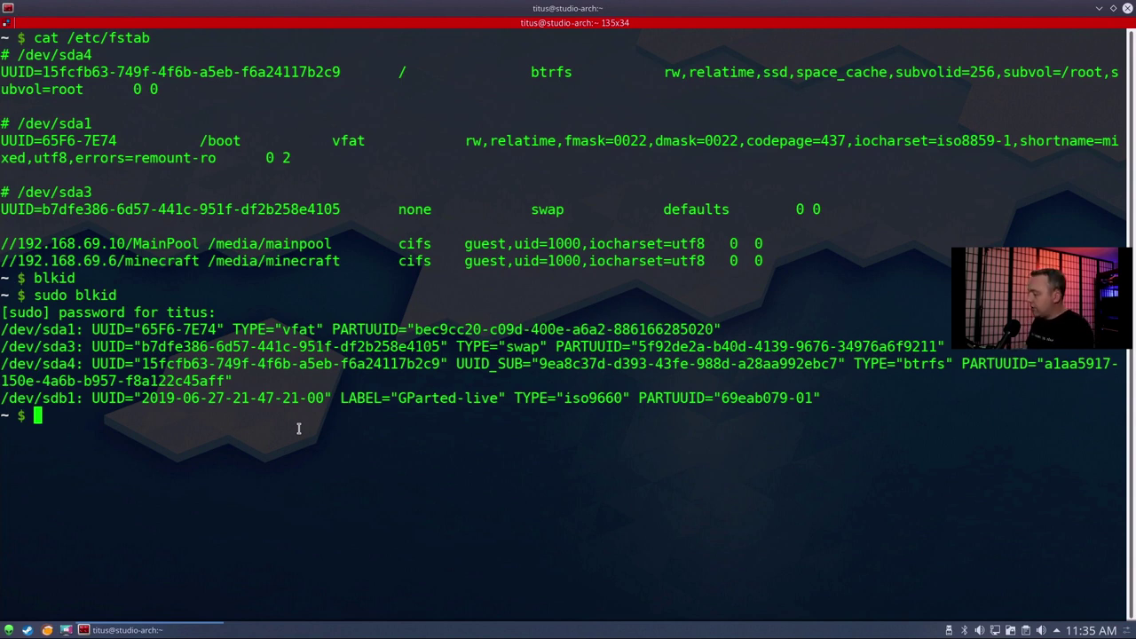
Show disk usage with df -h and match the root and /boot mounts to their partitions in the blkid list.
text(df )
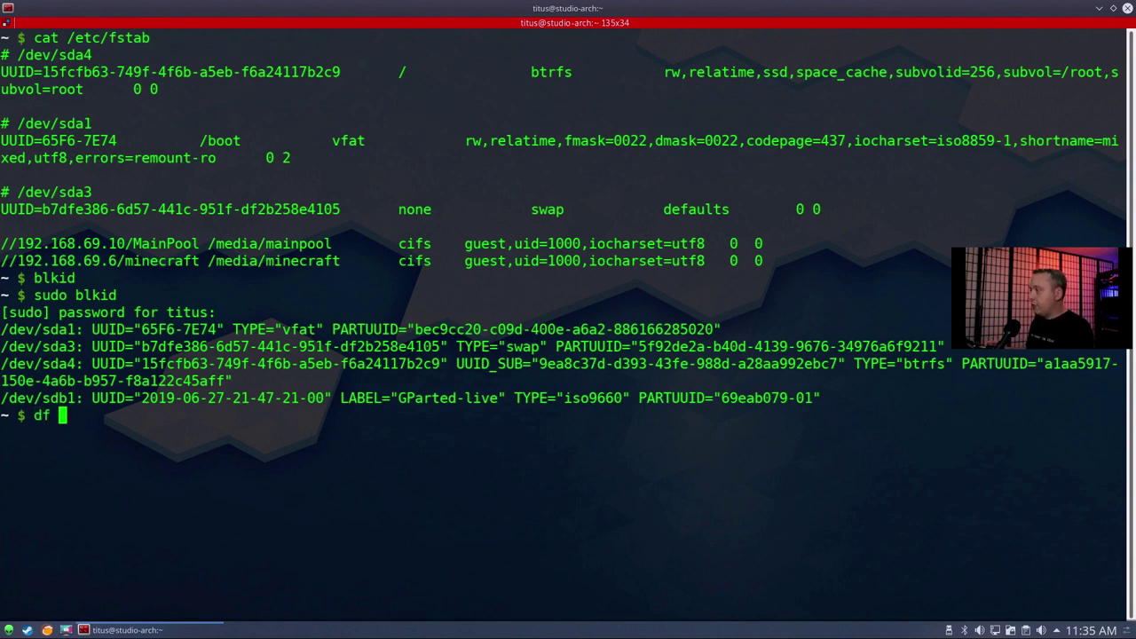
text(-h)
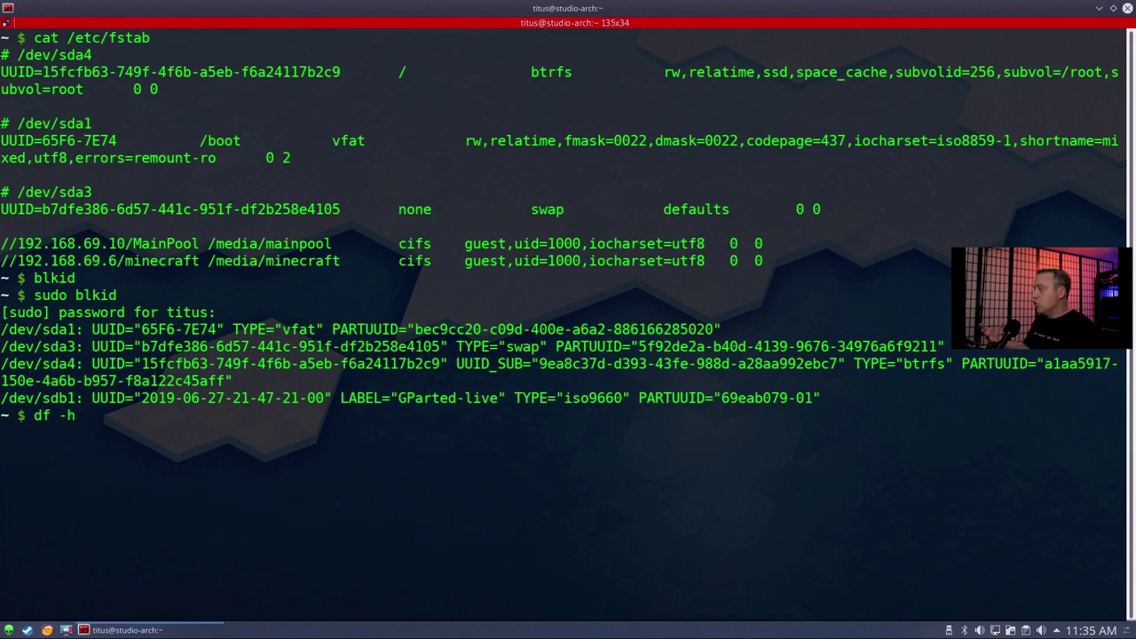
key(Return)
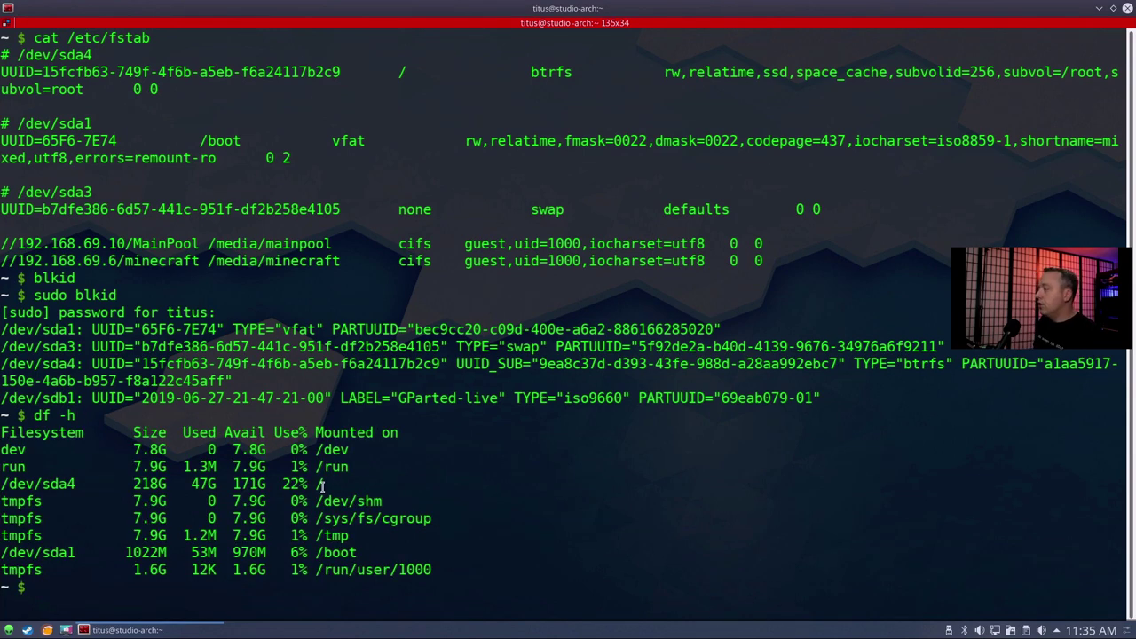
drag(324, 486, 1, 484)
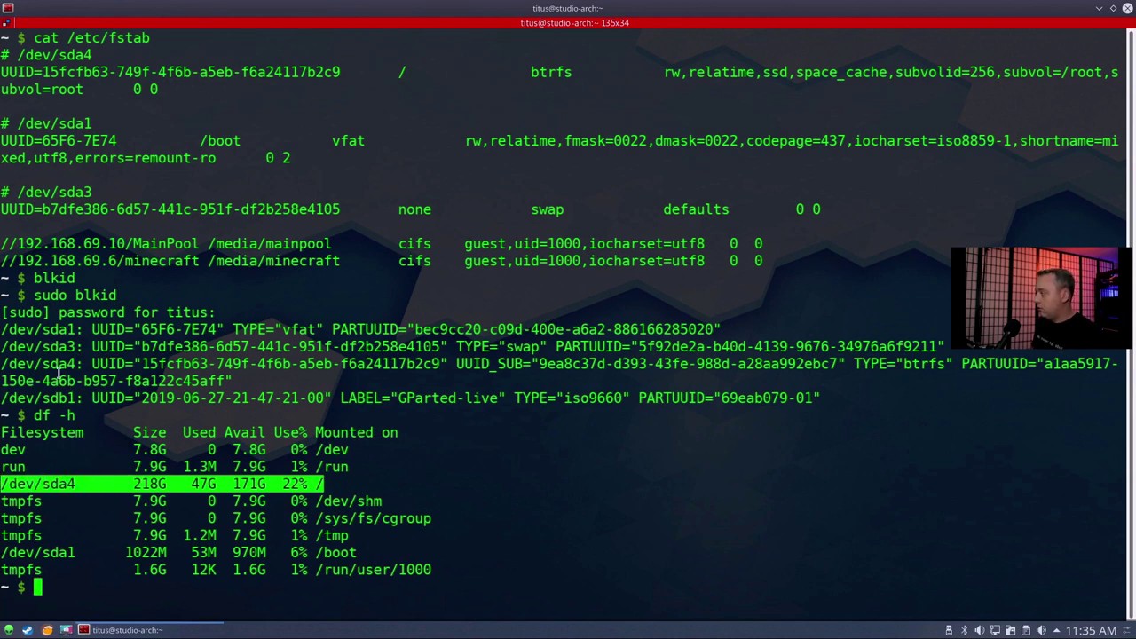
drag(27, 364, 93, 364)
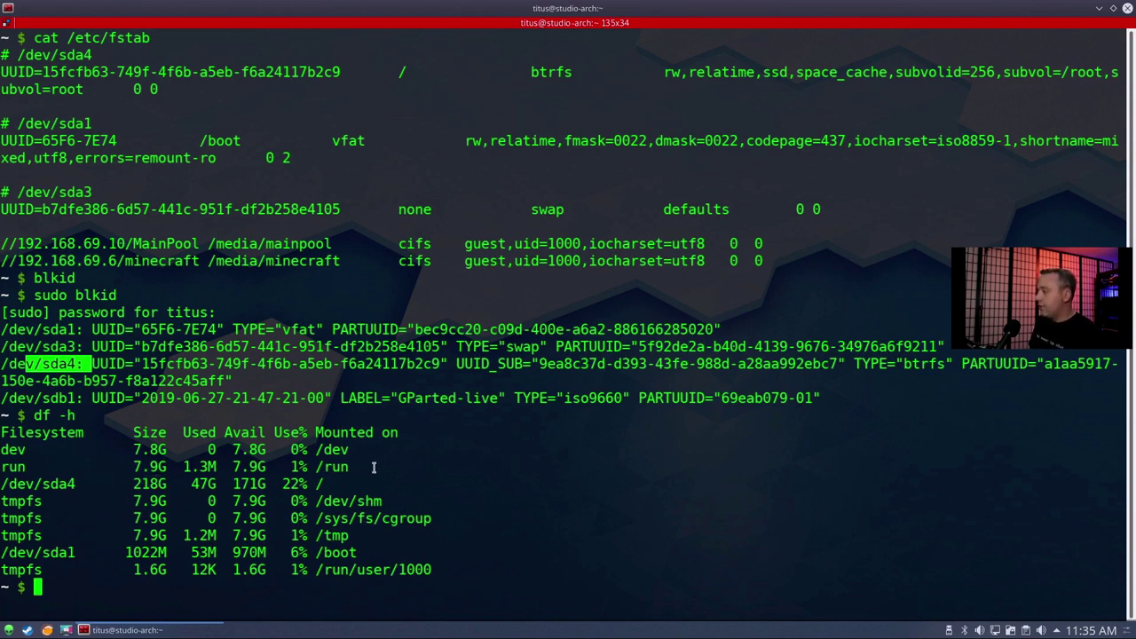
drag(349, 554, 35, 552)
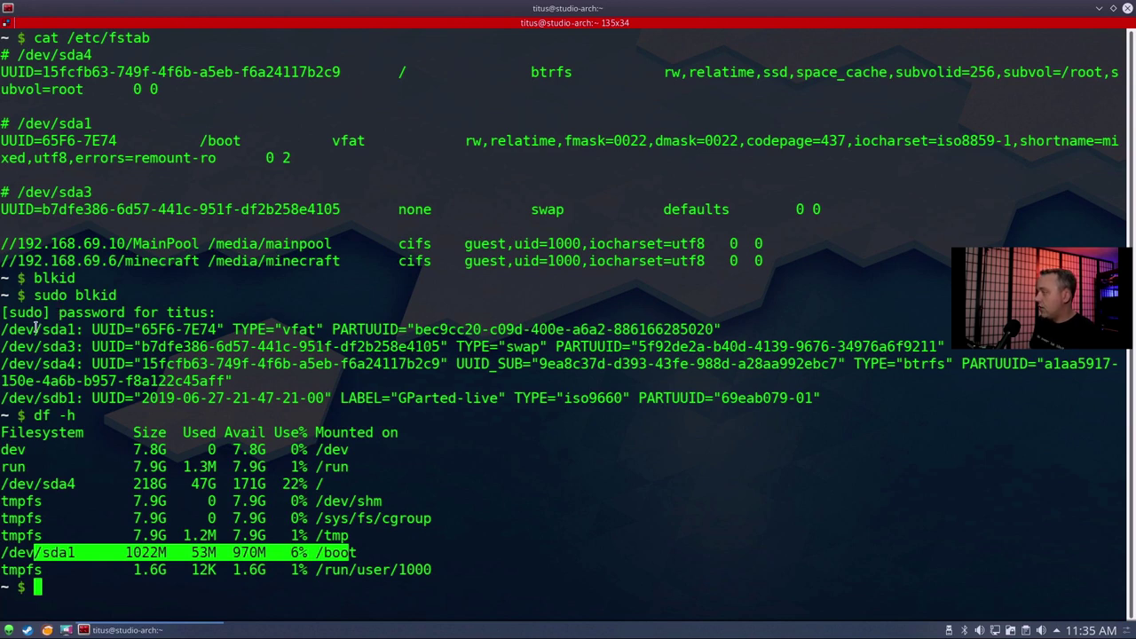